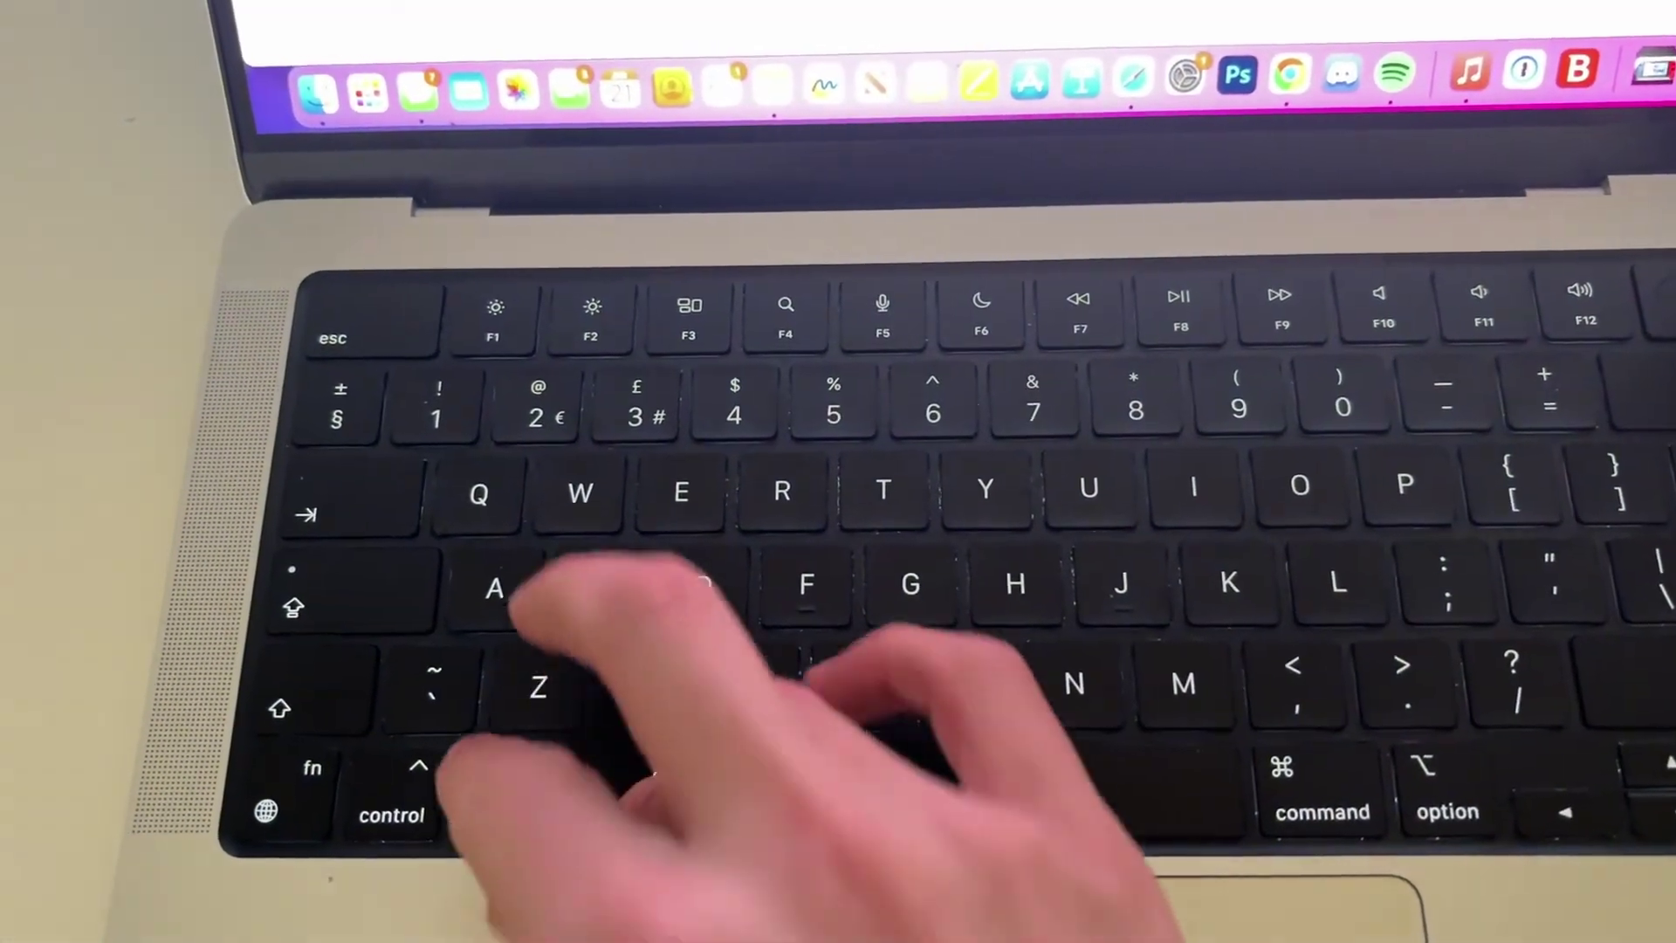
# Force quit the frozen Safari from the Force Quit Applications window and confirm.
pyautogui.press('super+alt+Escape')
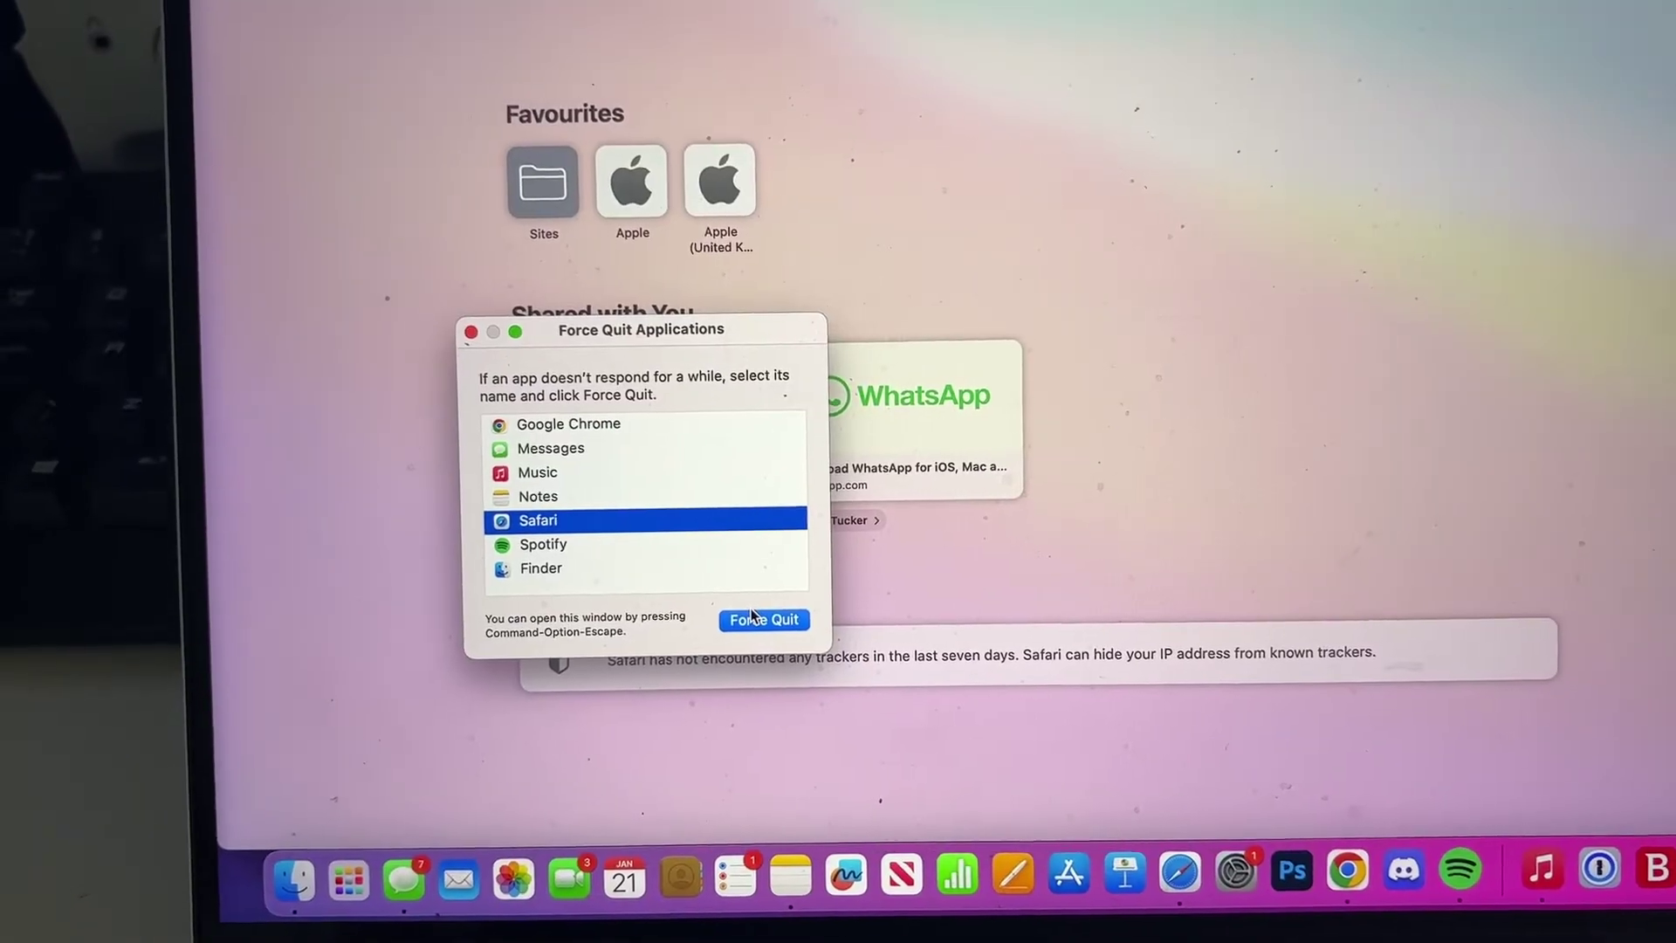
pyautogui.press('Down')
pyautogui.press('Up')
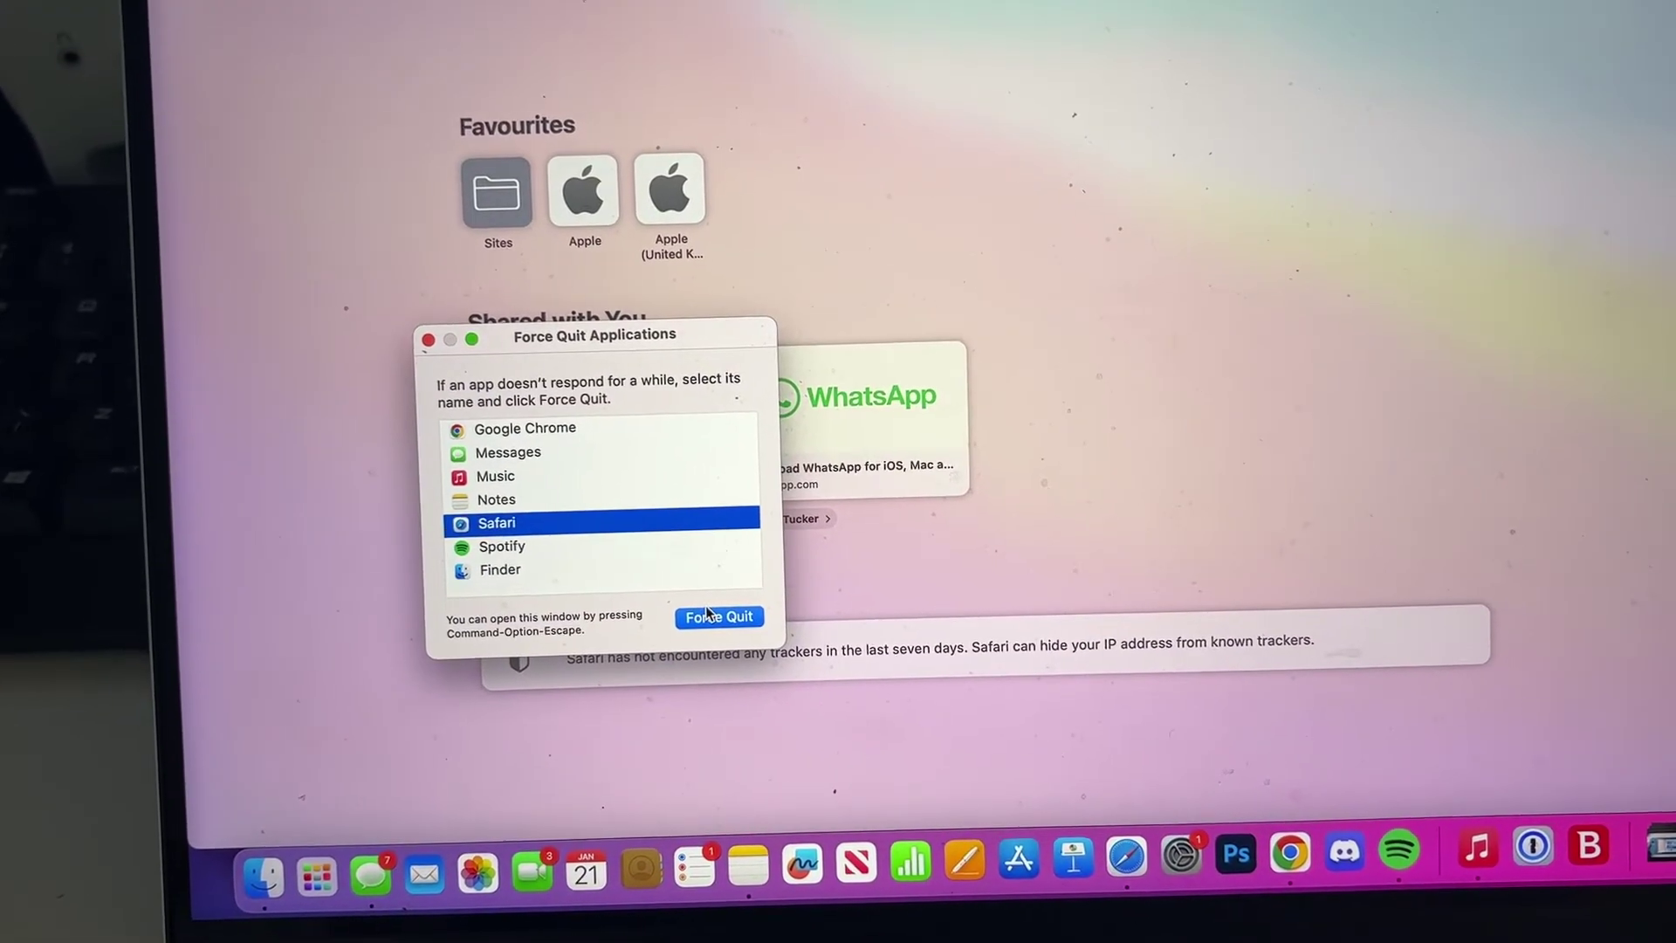
pyautogui.click(711, 611)
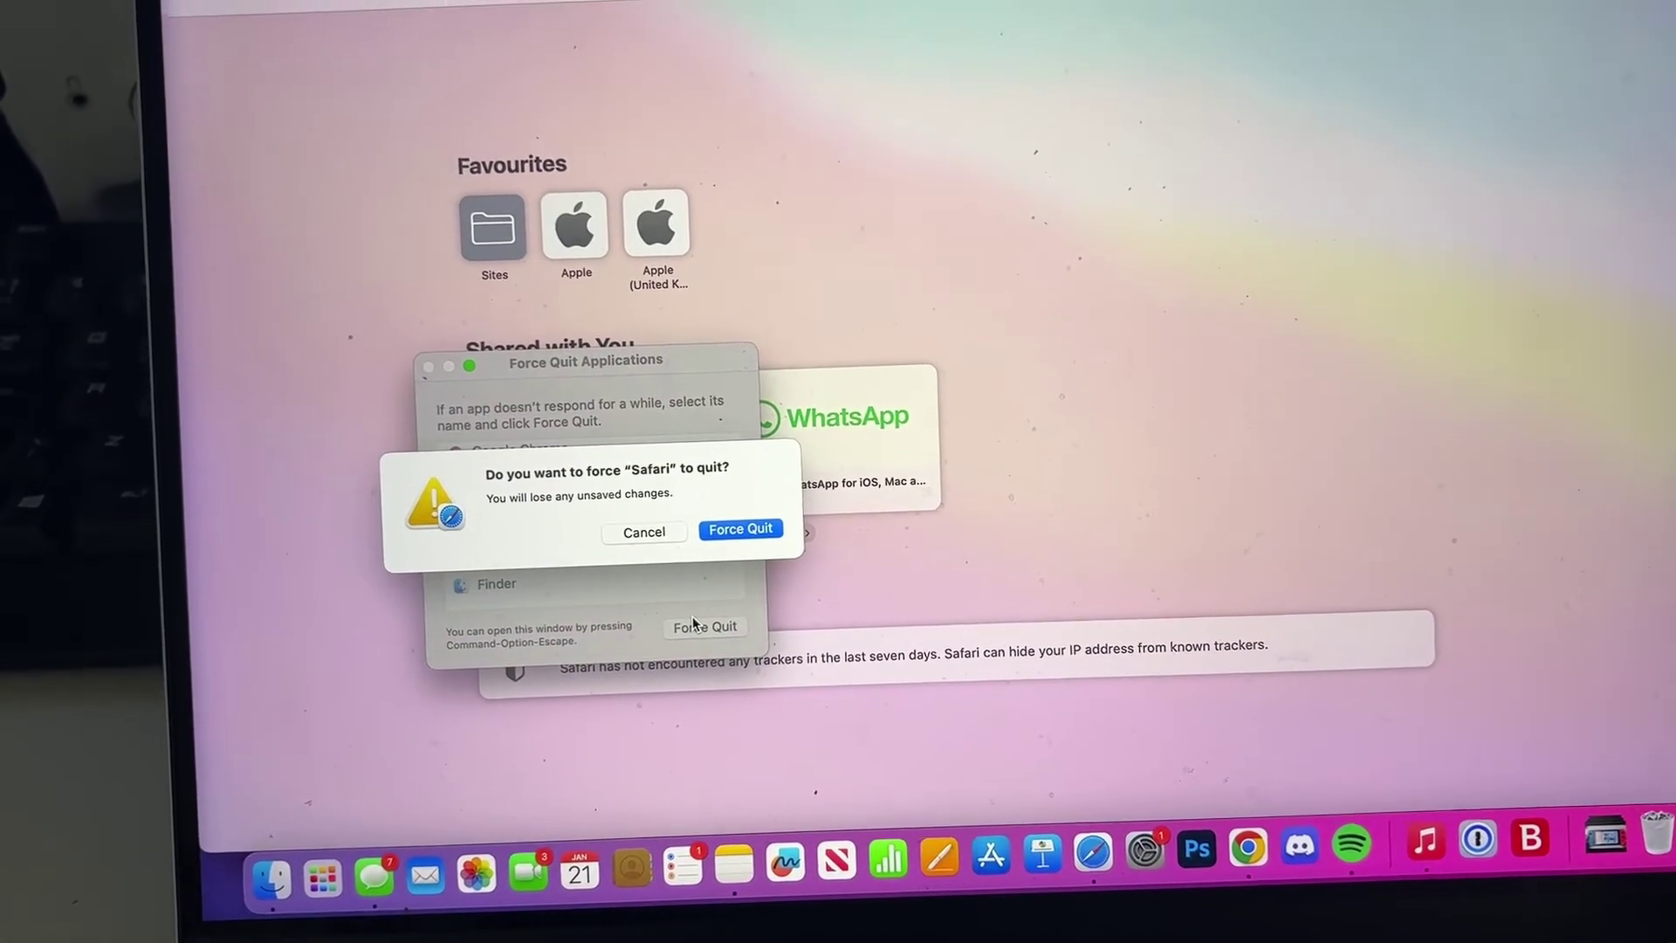
pyautogui.press('Return')
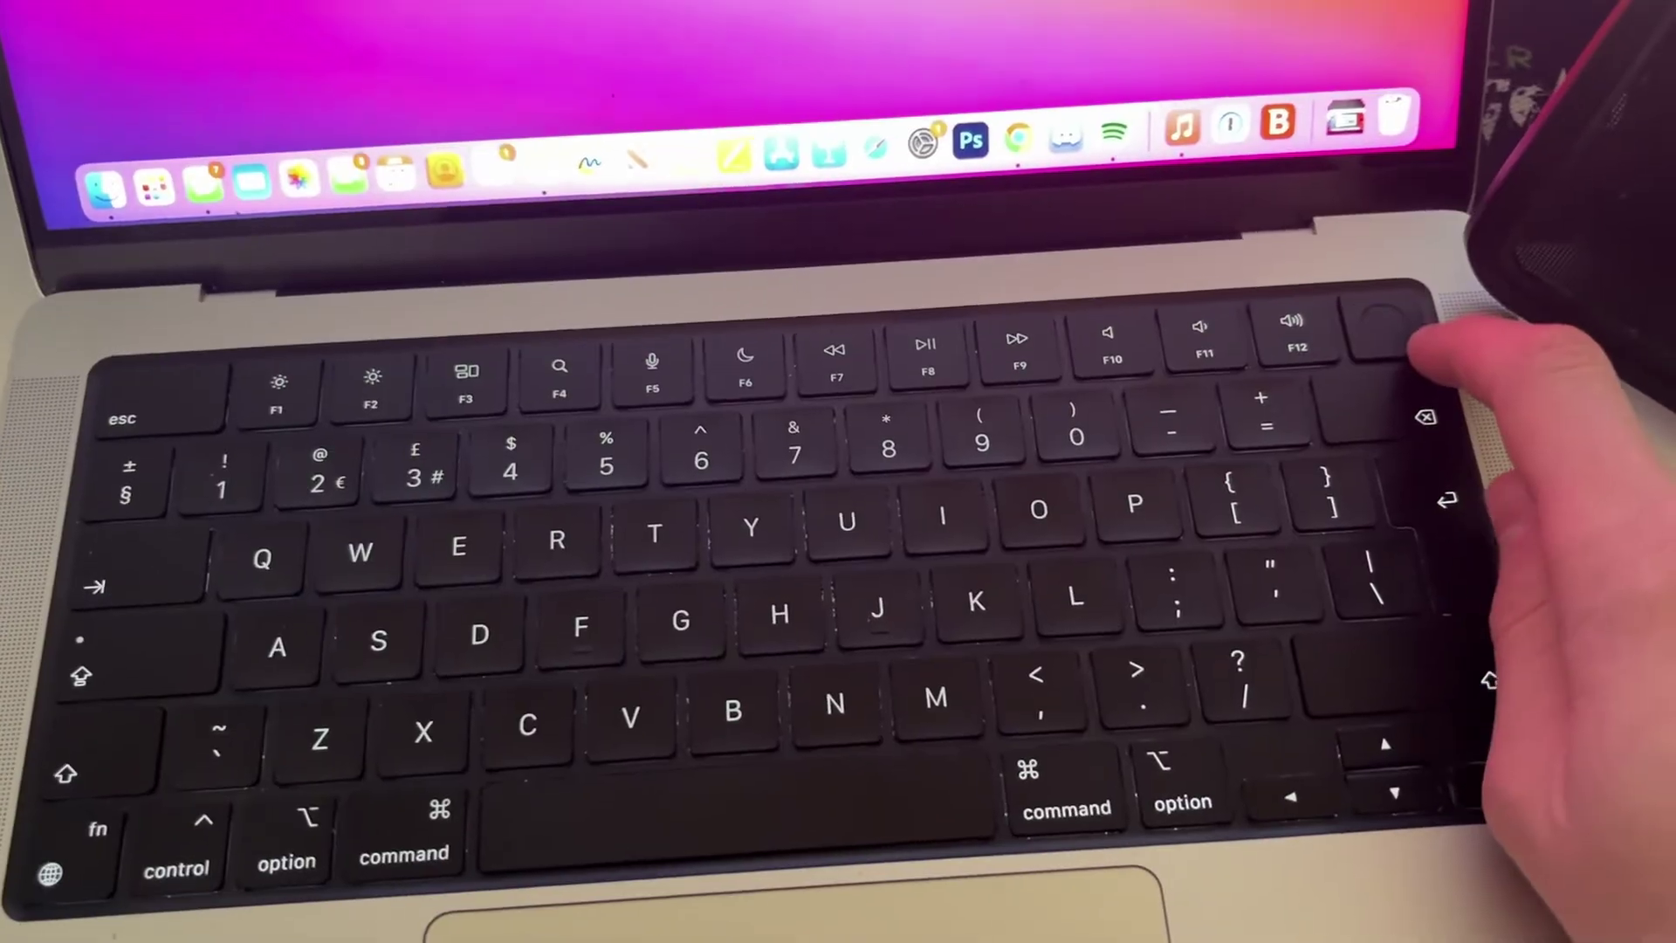
# Lock the Mac with Control-Command-Q to reach the Touch ID or password sign-in screen.
pyautogui.press('super+alt+Escape')
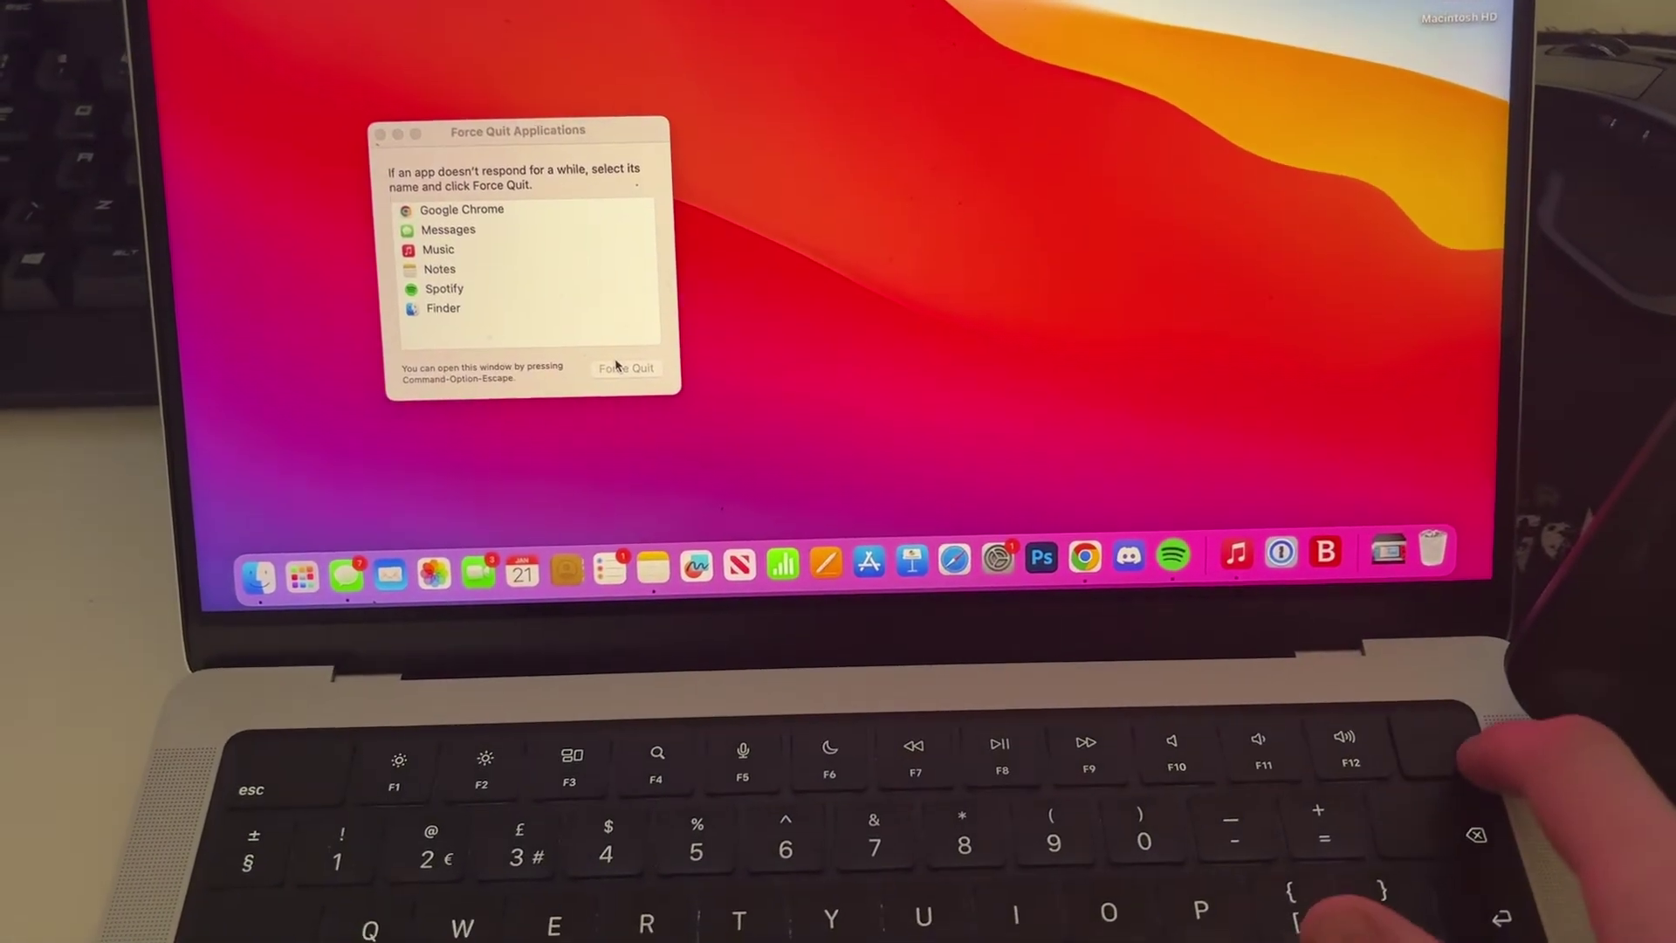
pyautogui.press('ctrl+super+q')
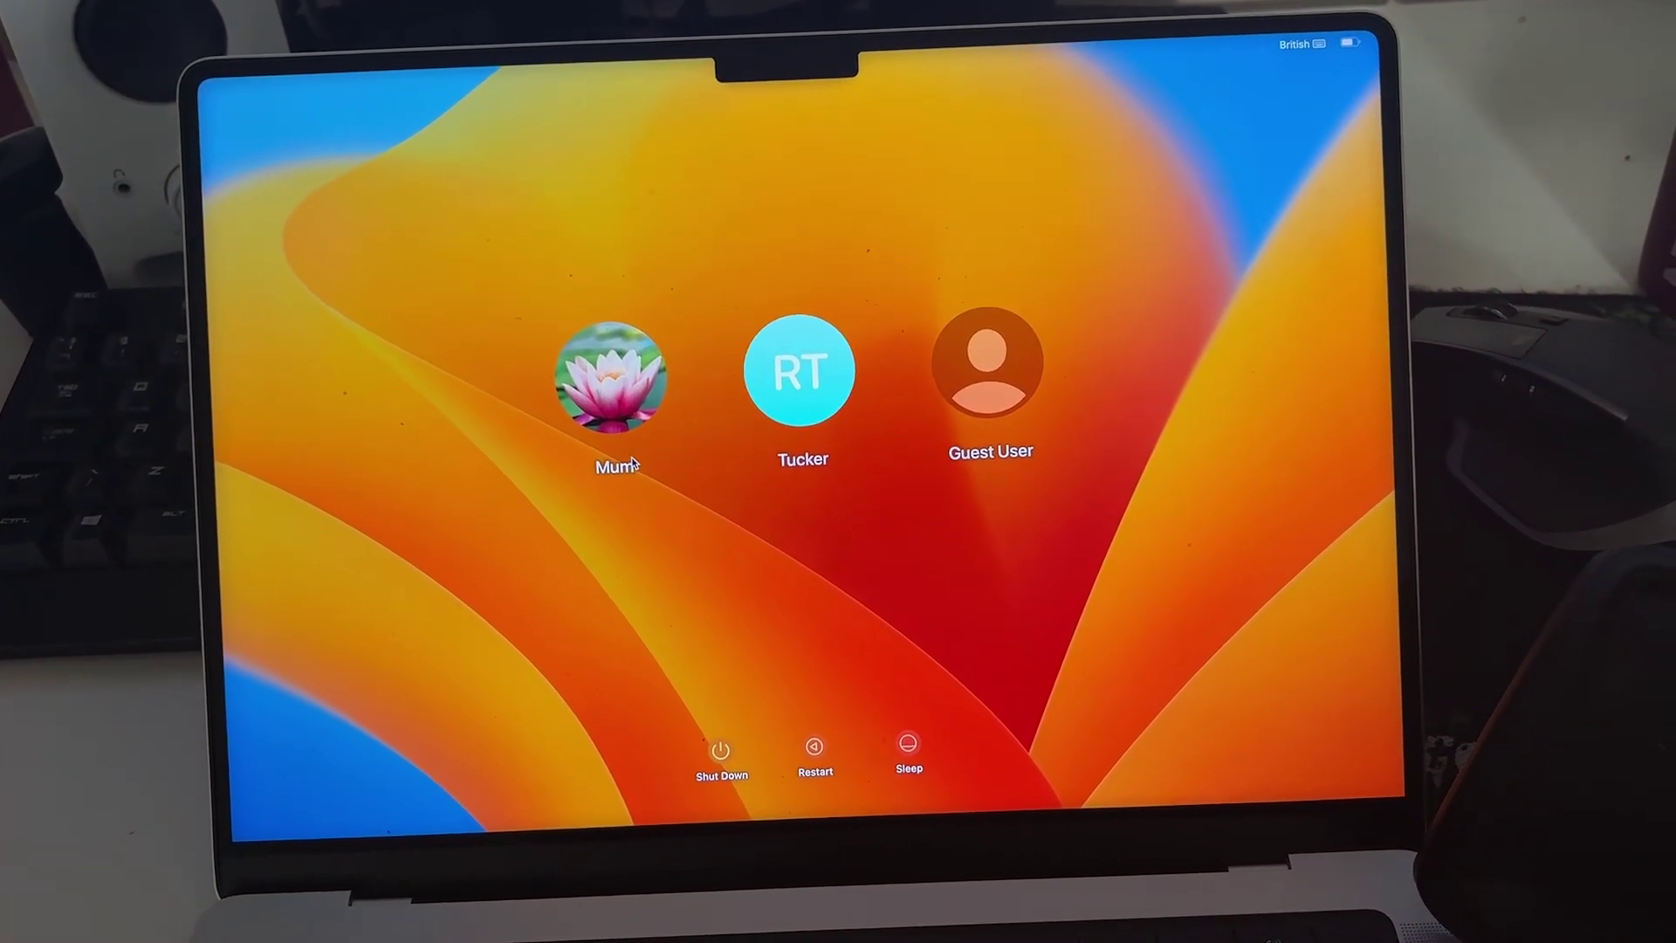
# Choose the Tucker account and submit its password to log in.
pyautogui.click(796, 380)
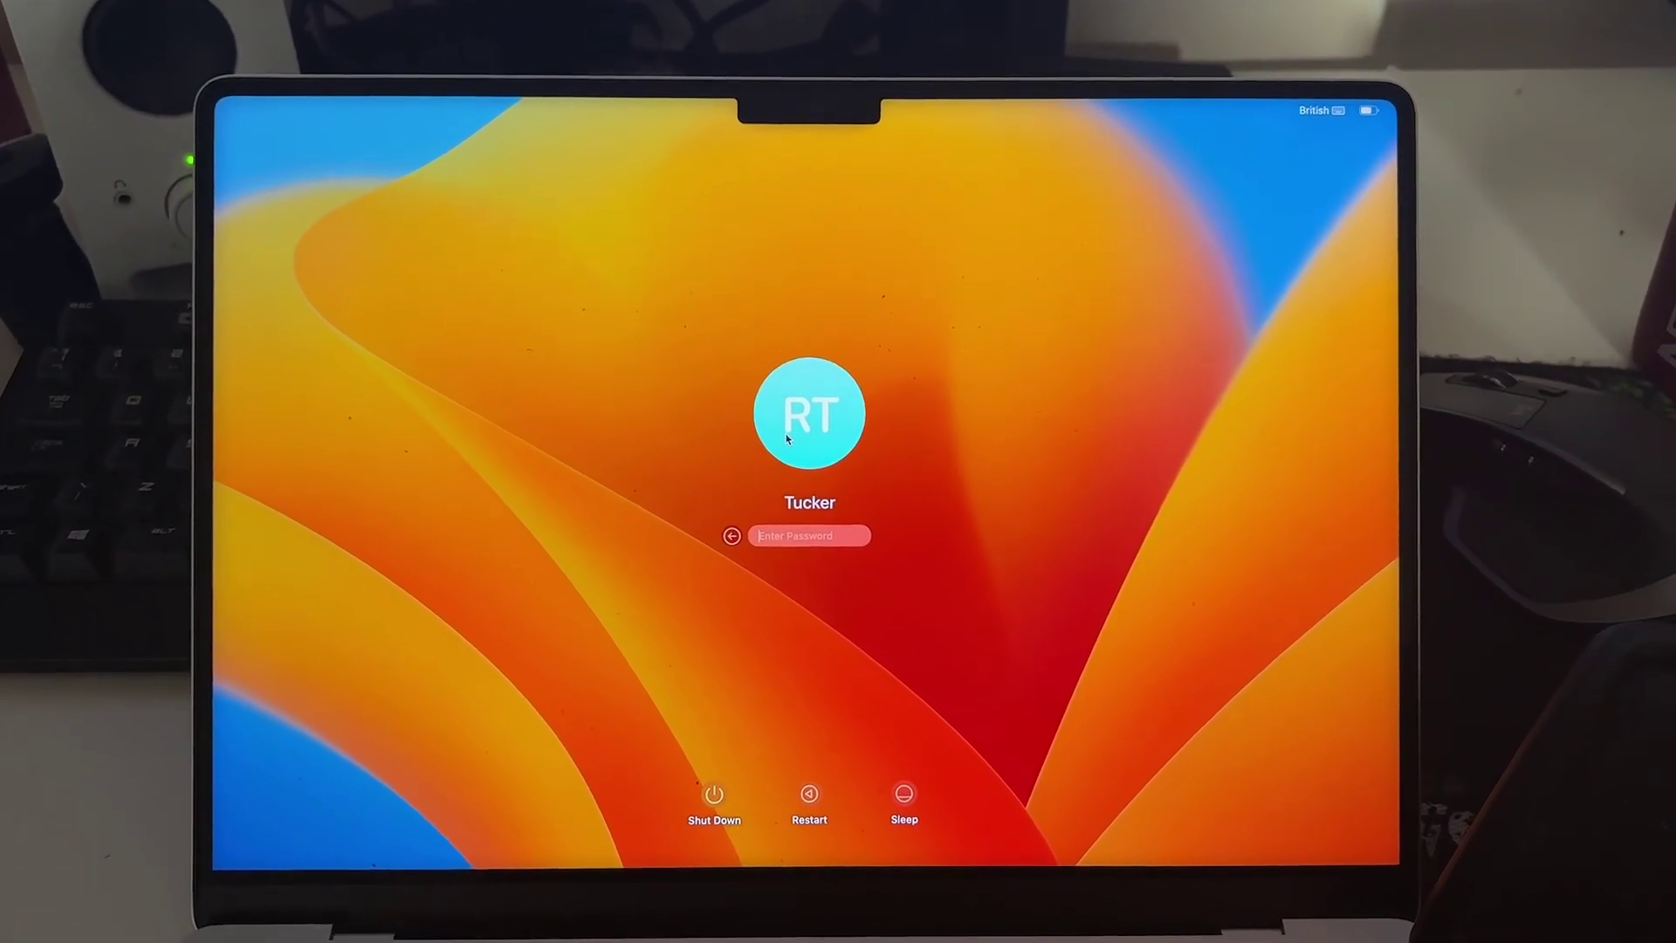
pyautogui.press('Return')
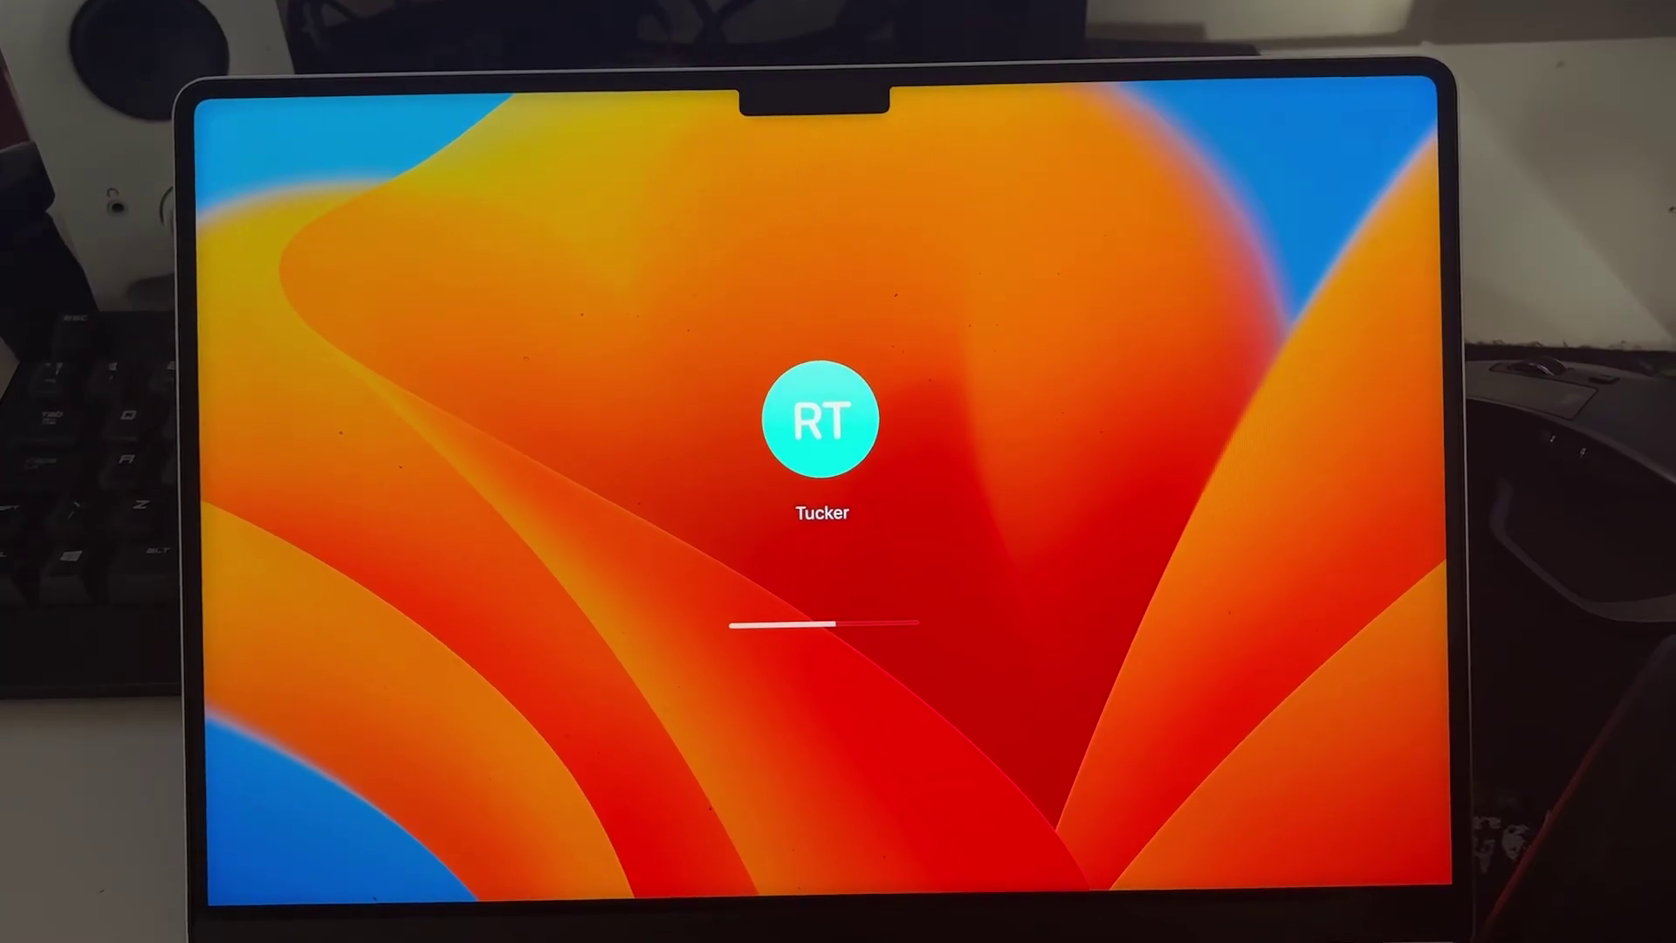